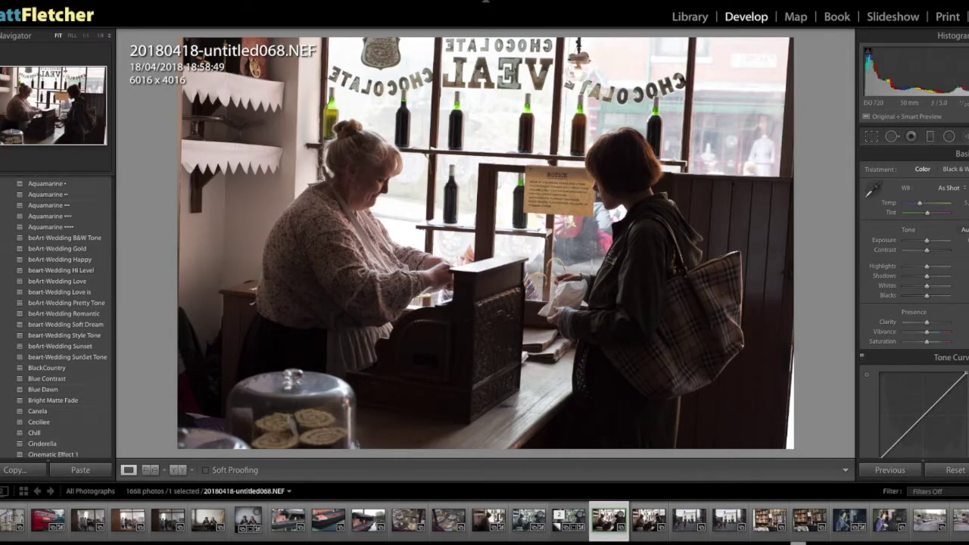
# - Drag Temp left to give the shop photo a cool blue white balance
pyautogui.scroll(-1, 908, 197)
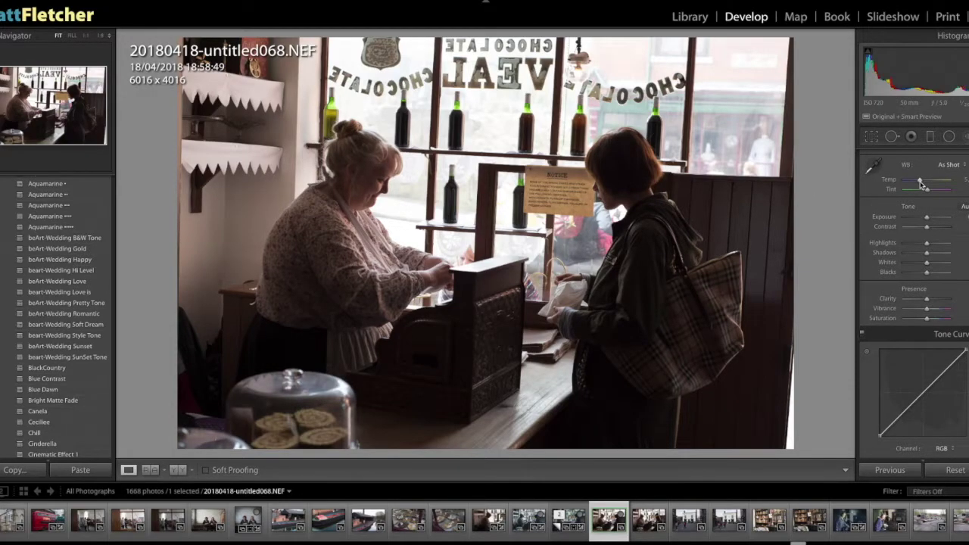
pyautogui.moveTo(921, 184); pyautogui.dragTo(909, 183)
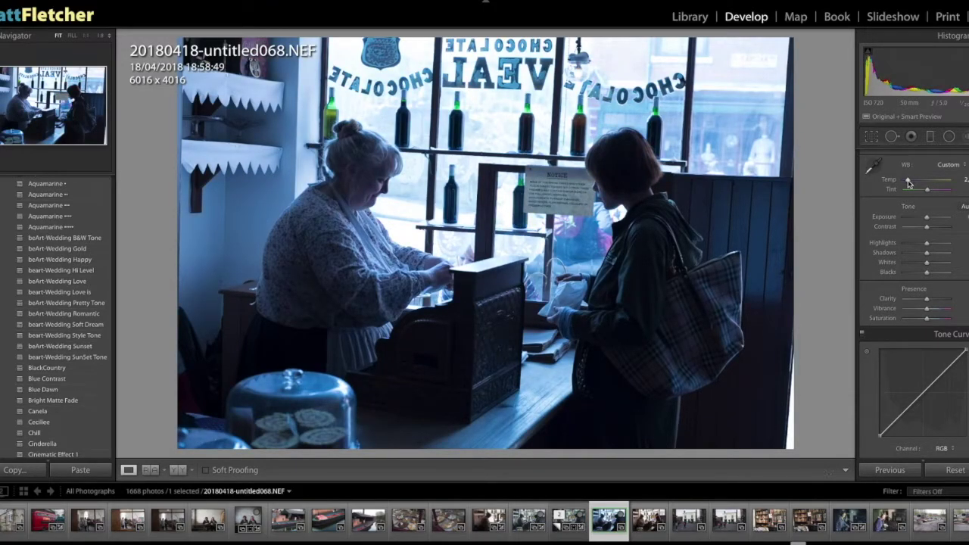
pyautogui.click(960, 179)
pyautogui.press('BackSpace')
pyautogui.press('Return')
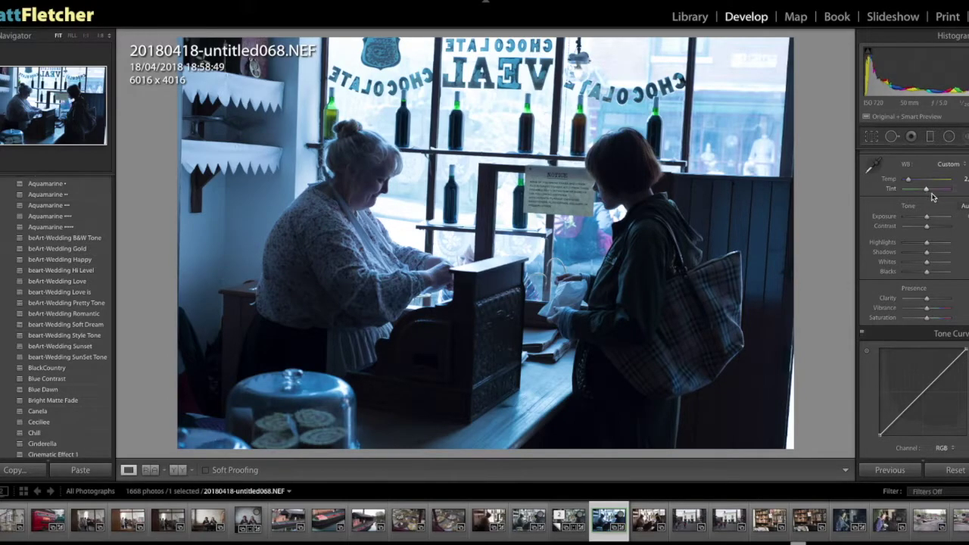
# - Raise Contrast slightly and pull Highlights down to recover the bright window
pyautogui.scroll(-1, 952, 217)
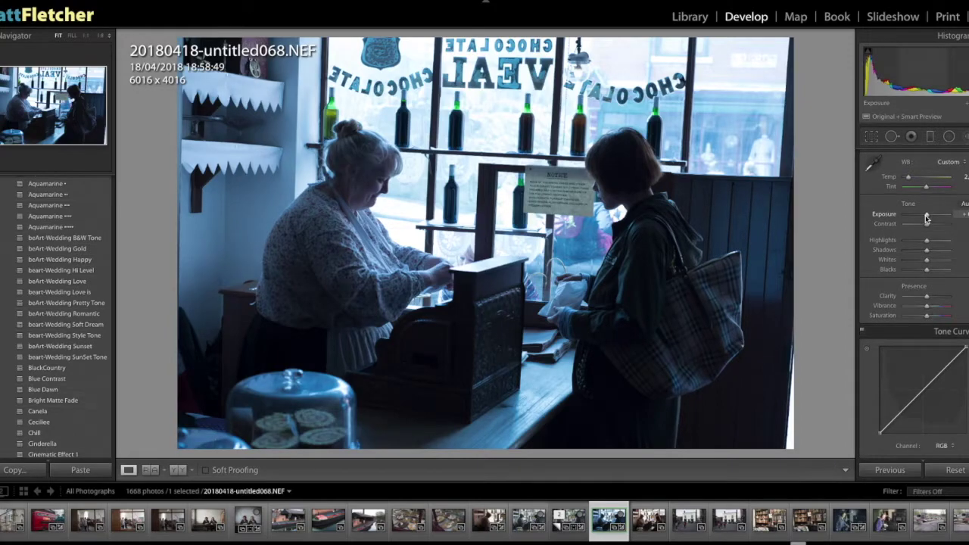
pyautogui.scroll(-1, 927, 218)
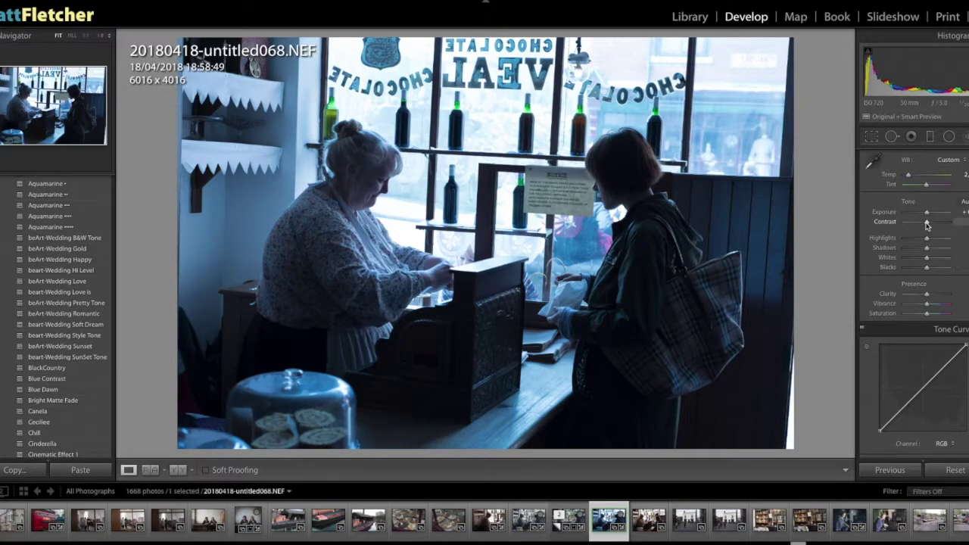
pyautogui.moveTo(927, 225); pyautogui.dragTo(934, 225)
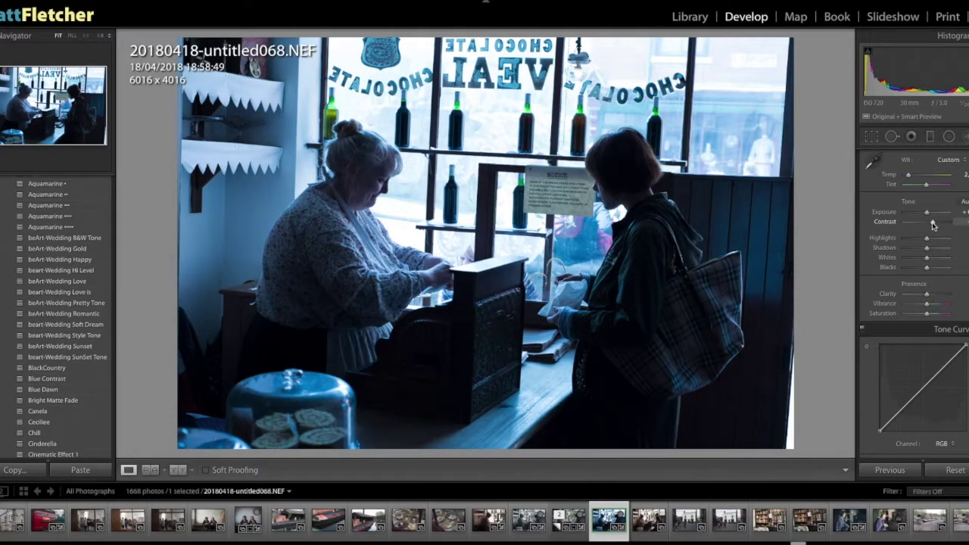
pyautogui.scroll(-2, 933, 225)
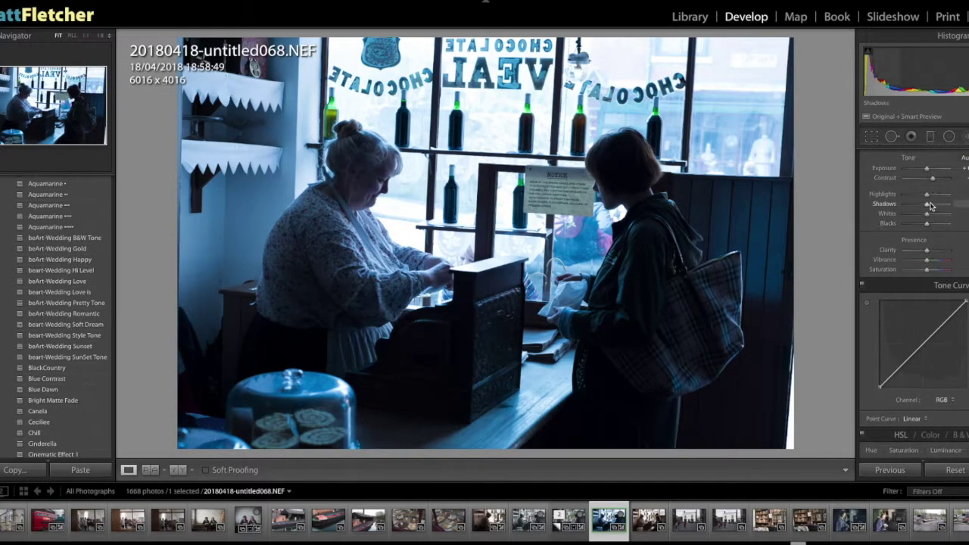
pyautogui.moveTo(928, 196); pyautogui.dragTo(897, 198)
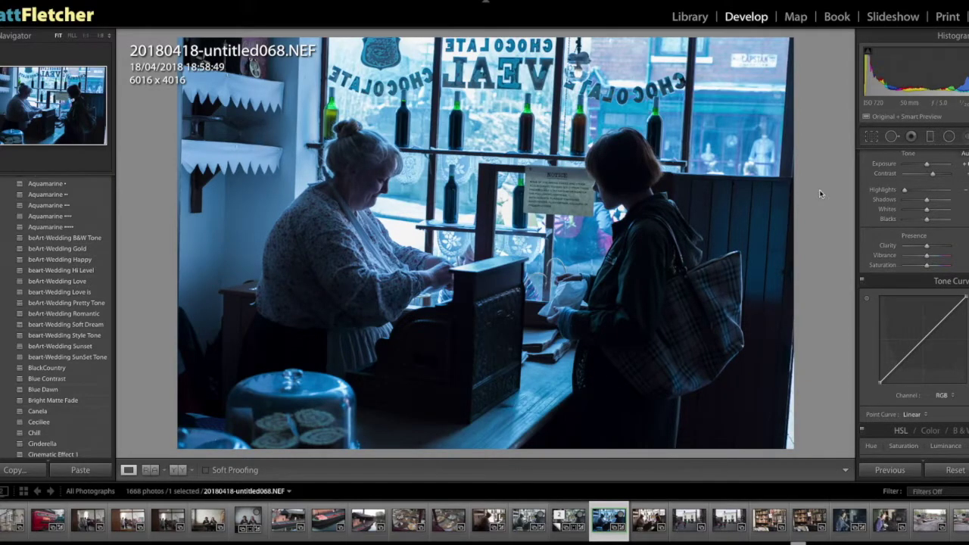
pyautogui.scroll(-1, 882, 208)
# - Drag Shadows and Whites right and nudge Blacks slightly left in the Basic panel
pyautogui.moveTo(930, 196); pyautogui.dragTo(948, 194)
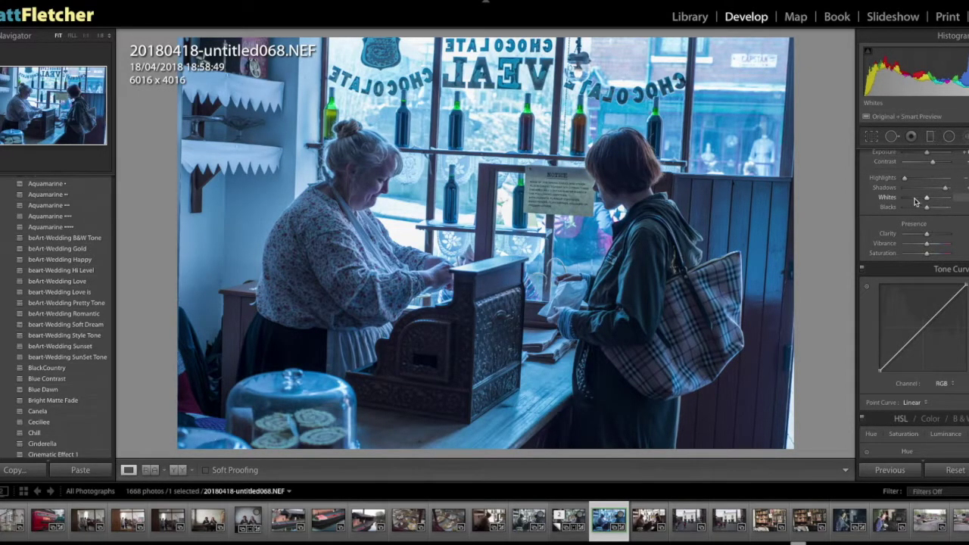
pyautogui.moveTo(931, 202); pyautogui.dragTo(938, 203)
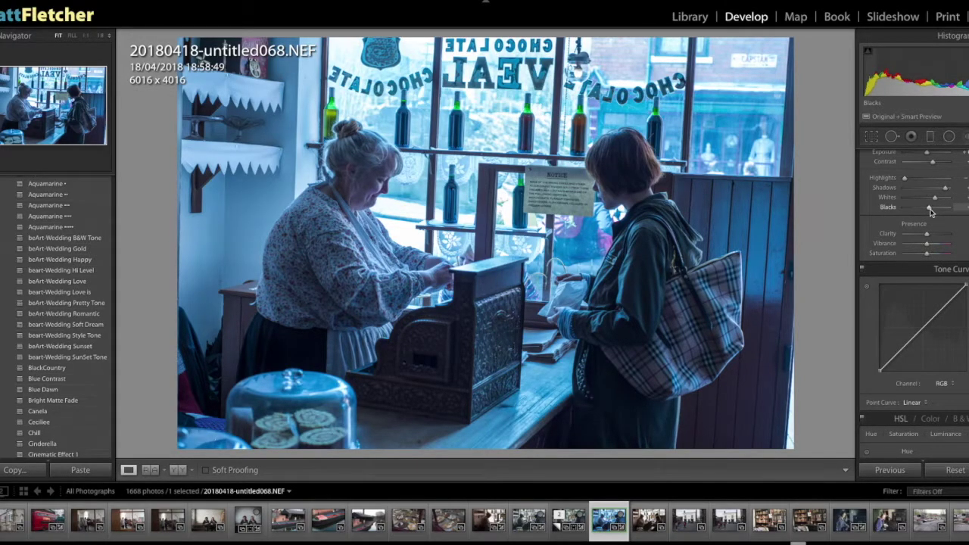
pyautogui.moveTo(931, 211); pyautogui.dragTo(930, 211)
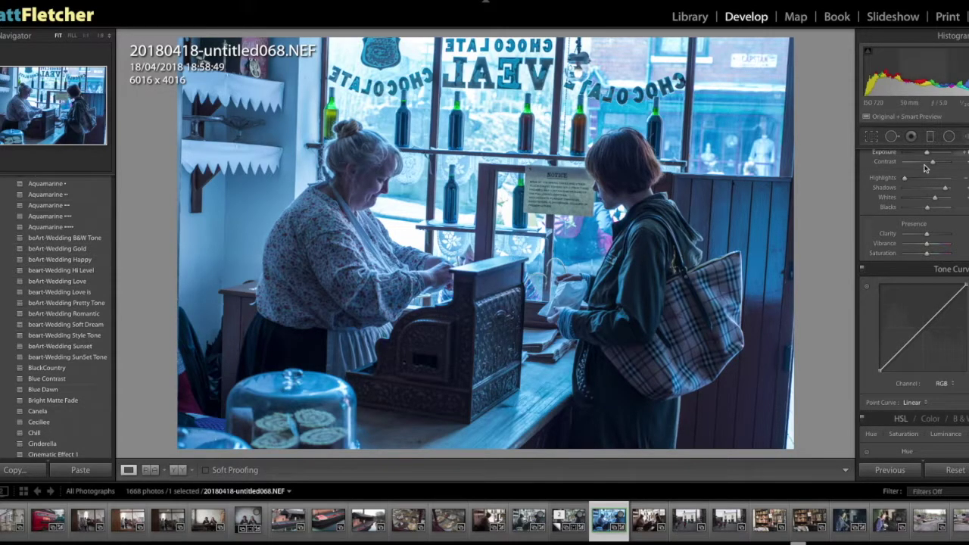
# - Raise Clarity a touch and drag Vibrance far down to mute the colours
pyautogui.scroll(1, 937, 226)
pyautogui.moveTo(927, 242); pyautogui.dragTo(934, 244)
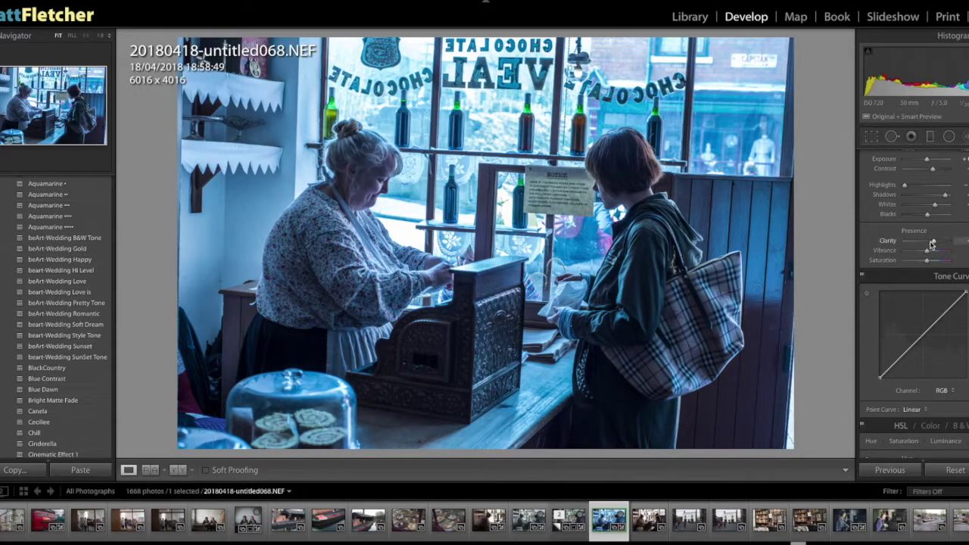
pyautogui.moveTo(929, 251); pyautogui.dragTo(919, 263)
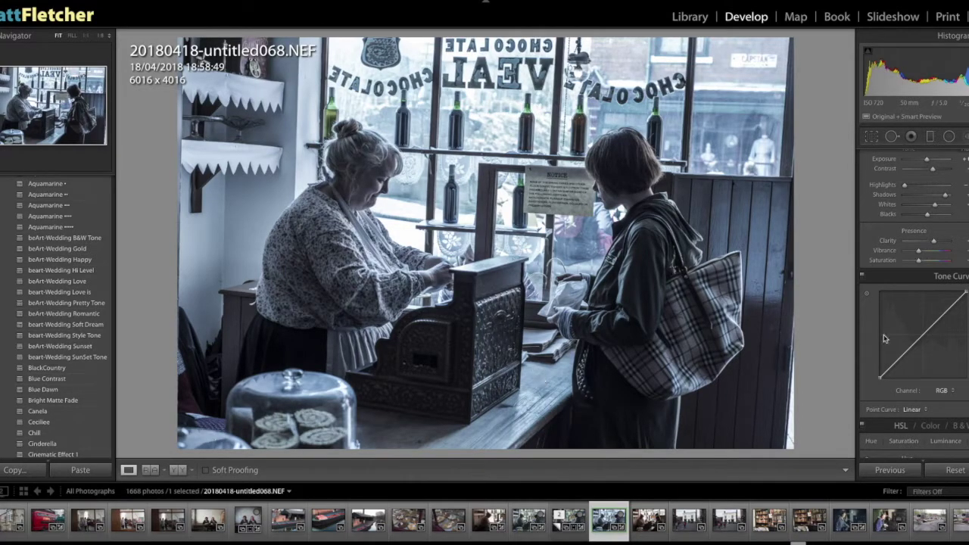
pyautogui.scroll(-2, 903, 336)
# - Switch the Tone Curve to region sliders, darken Highlights and adjust Lights
pyautogui.scroll(-4, 903, 336)
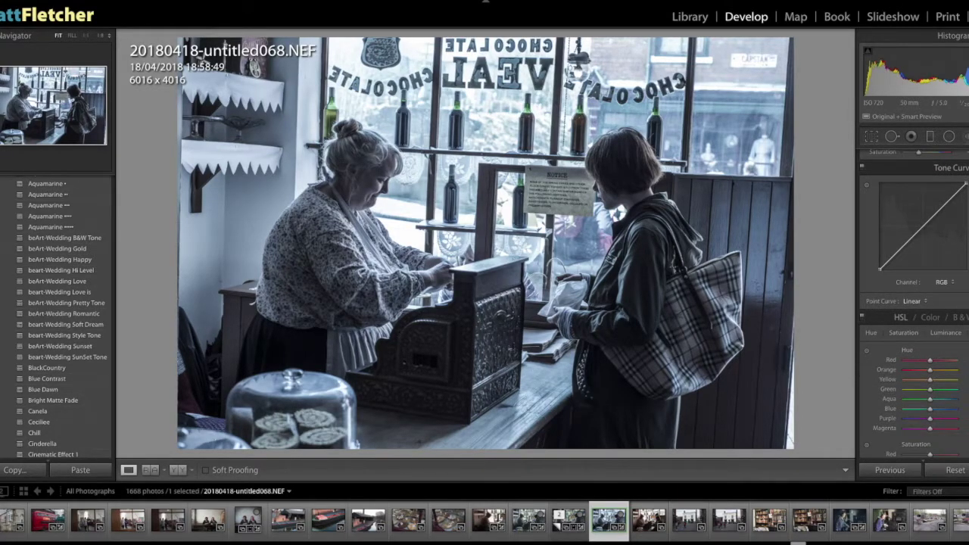
pyautogui.click(962, 275)
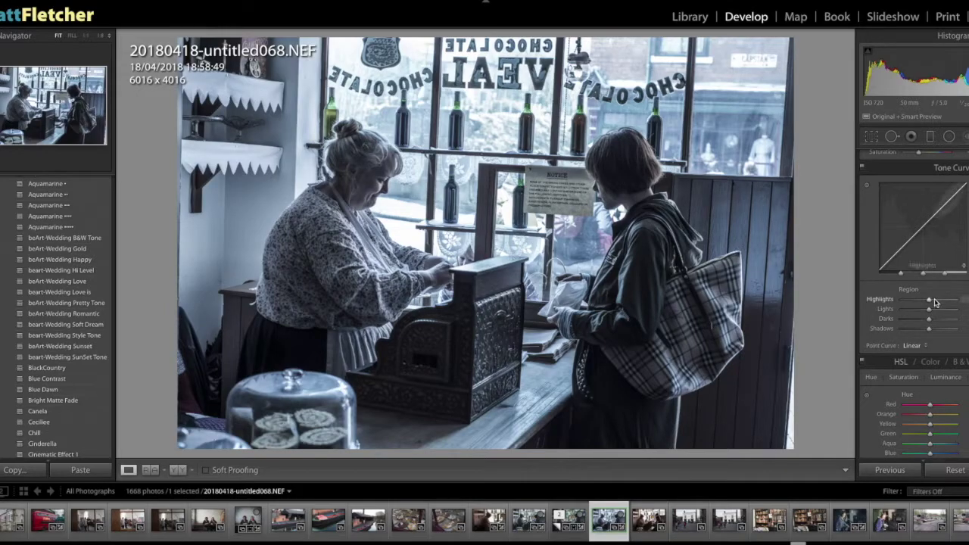
pyautogui.moveTo(936, 302); pyautogui.dragTo(910, 304)
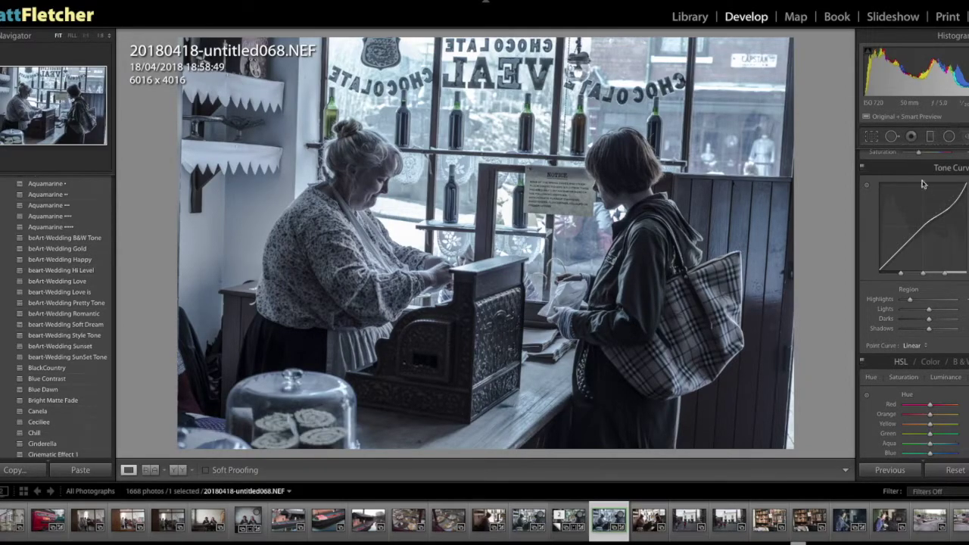
pyautogui.moveTo(929, 313); pyautogui.dragTo(938, 332)
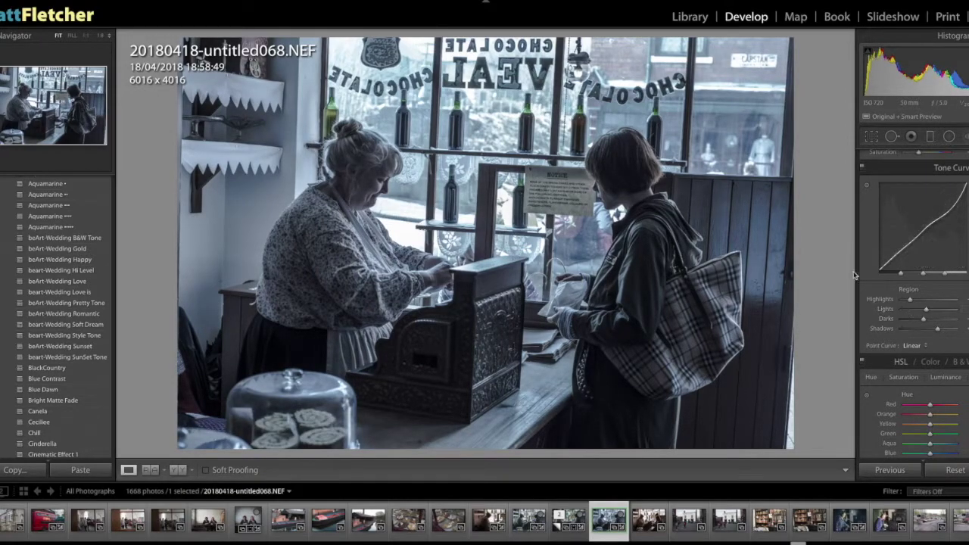
# - Set curve Lights to +18, reset Shadows to 0, and ease Highlights from -70 to -55
pyautogui.moveTo(926, 309); pyautogui.dragTo(933, 330)
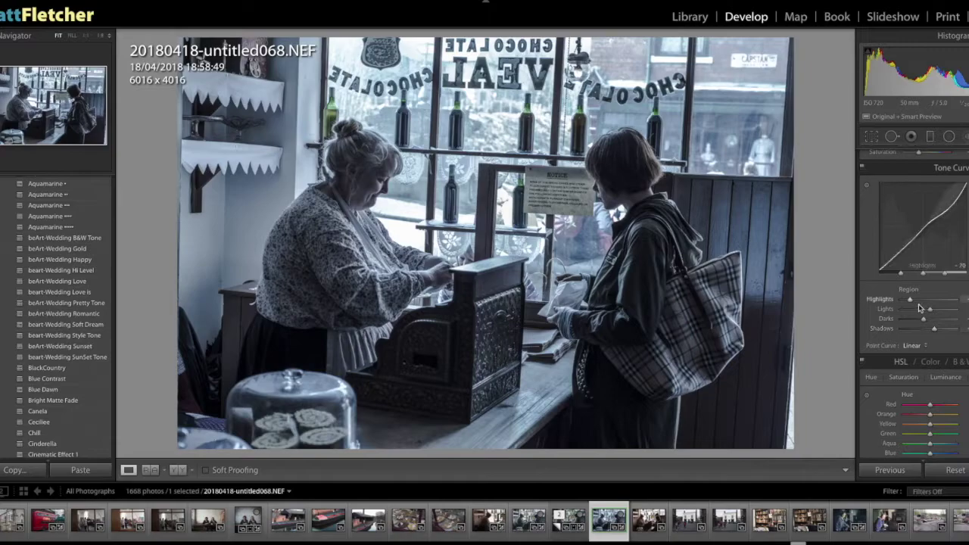
pyautogui.doubleClick(935, 331)
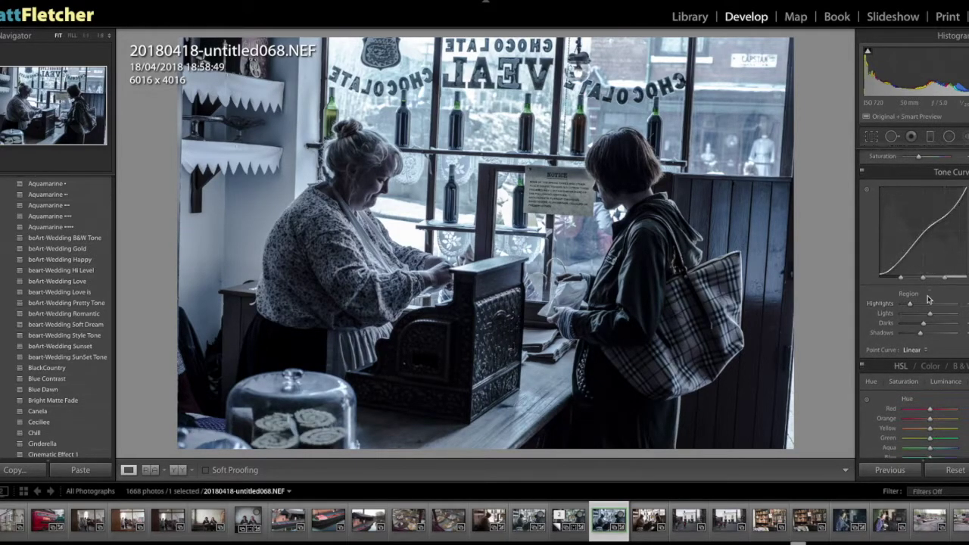
pyautogui.moveTo(910, 304); pyautogui.dragTo(935, 306)
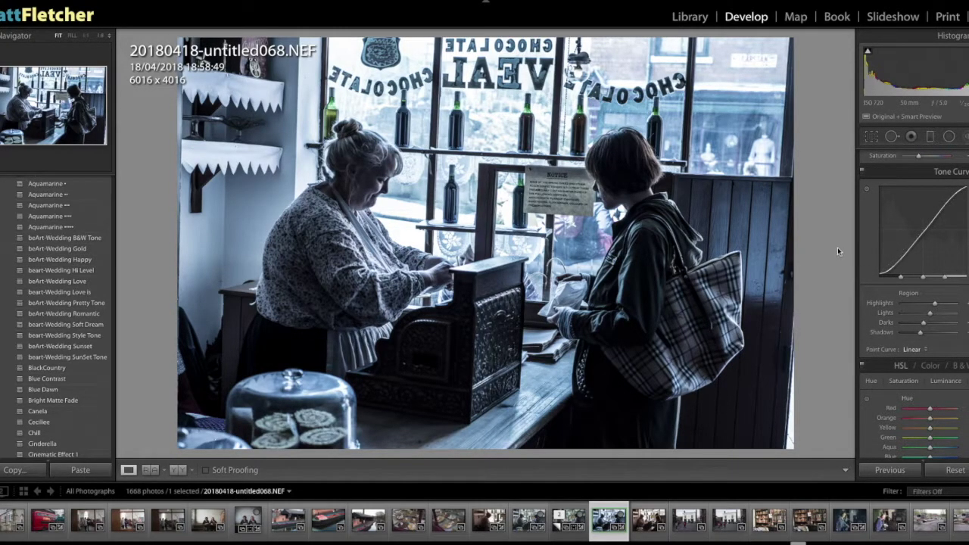
pyautogui.scroll(-5, 927, 331)
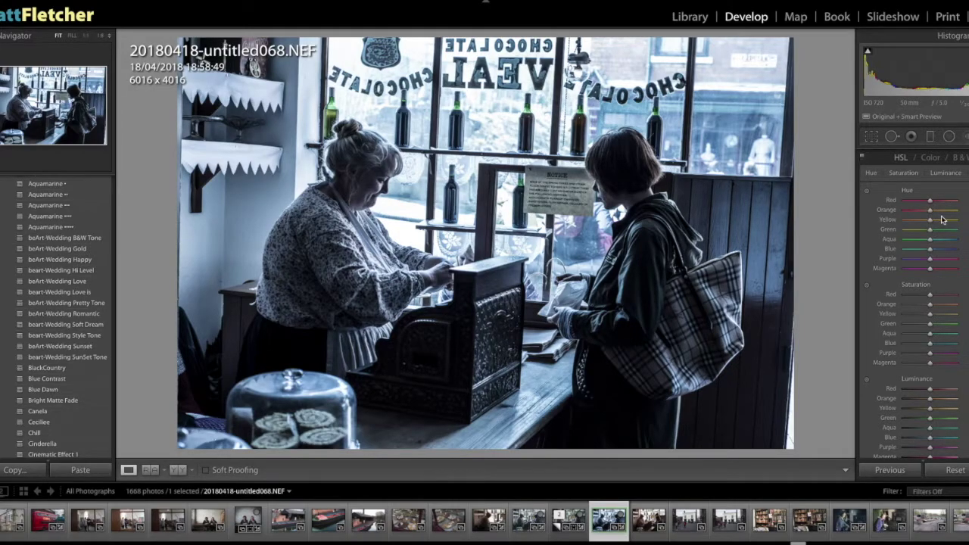
# - Scroll the right-hand panels down to the HSL colour mix section
pyautogui.scroll(-1, 945, 216)
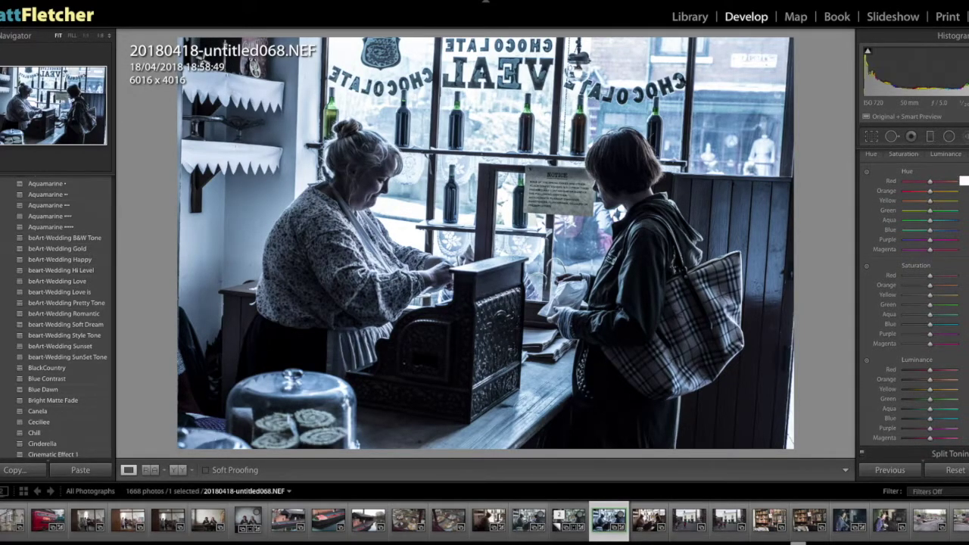
pyautogui.scroll(1, 908, 213)
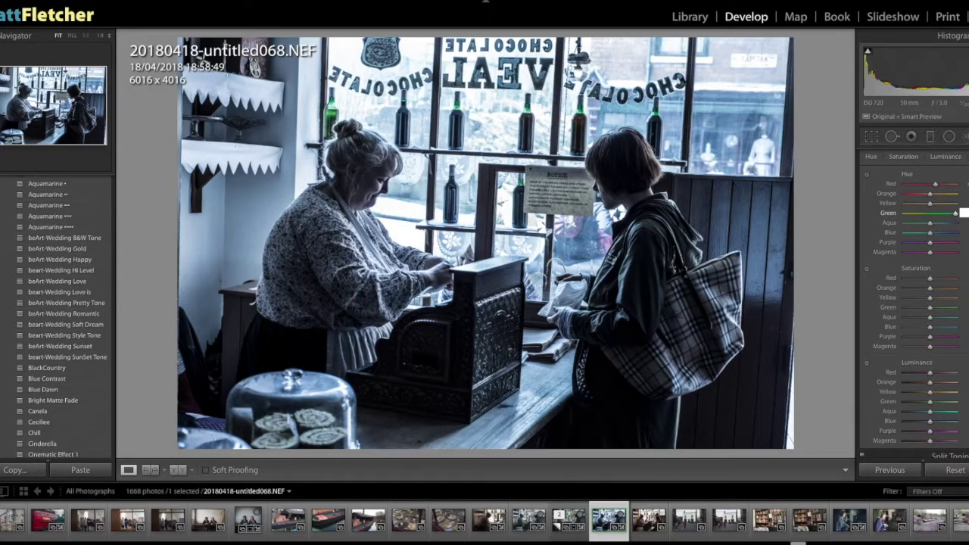
pyautogui.scroll(-3, 963, 213)
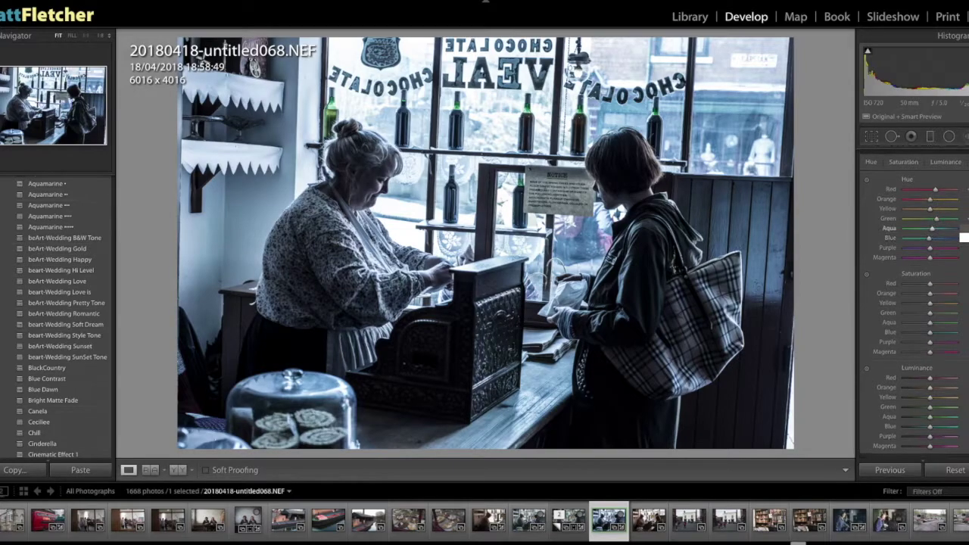
pyautogui.scroll(-2, 963, 231)
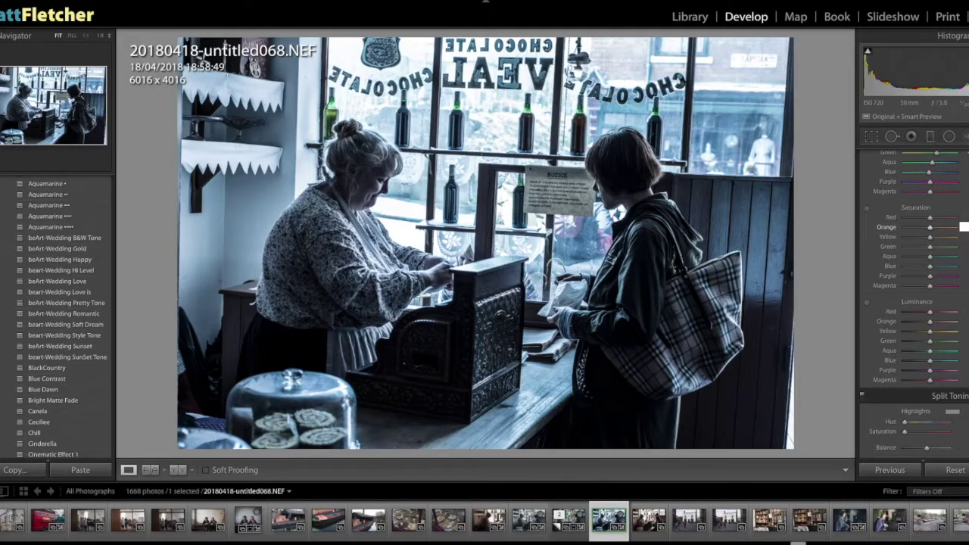
# - Lower orange saturation and boost blue saturation in the HSL panel
pyautogui.hotkey('shift', 'Down')
pyautogui.hotkey('shift', 'Down')
pyautogui.hotkey('shift', 'Down')
pyautogui.hotkey('shift', 'Down')
pyautogui.press('Up')
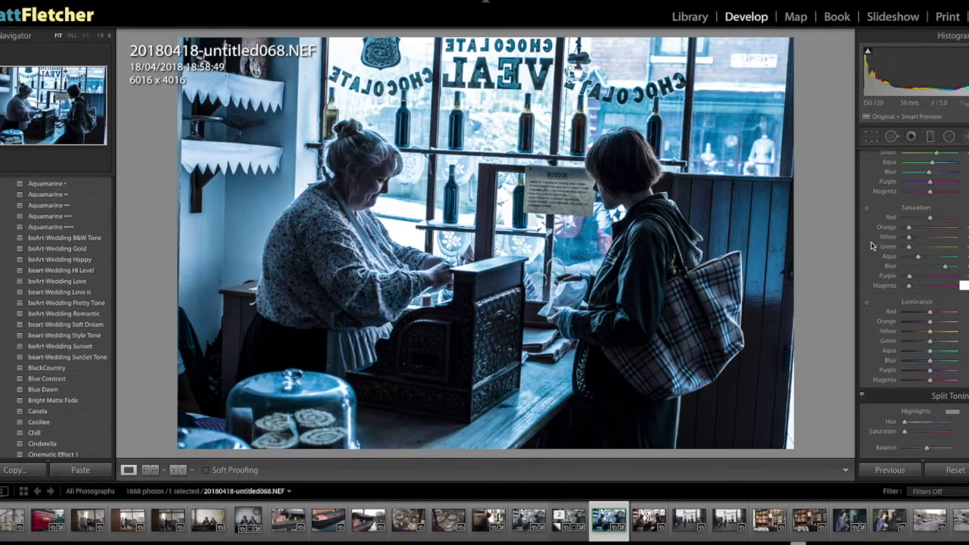
pyautogui.scroll(-3, 904, 271)
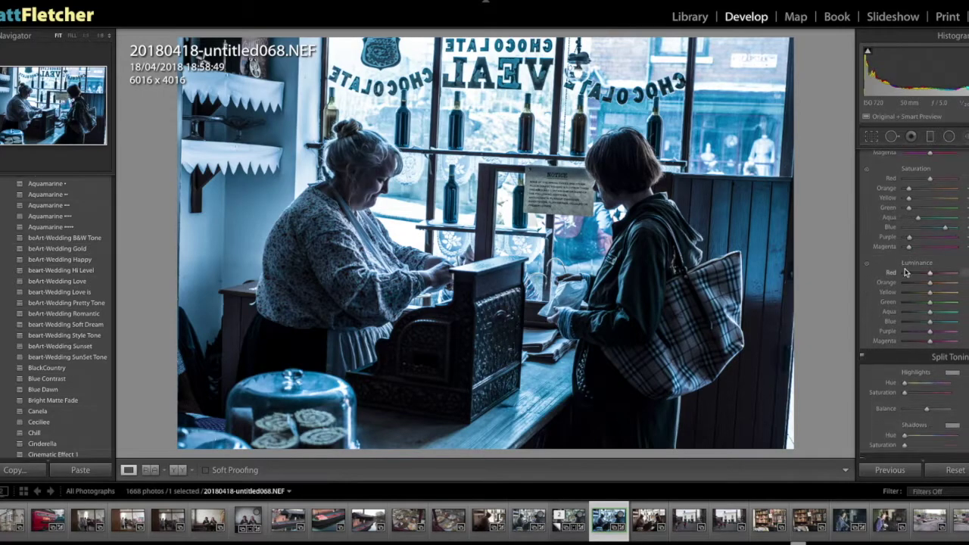
pyautogui.scroll(-1, 908, 272)
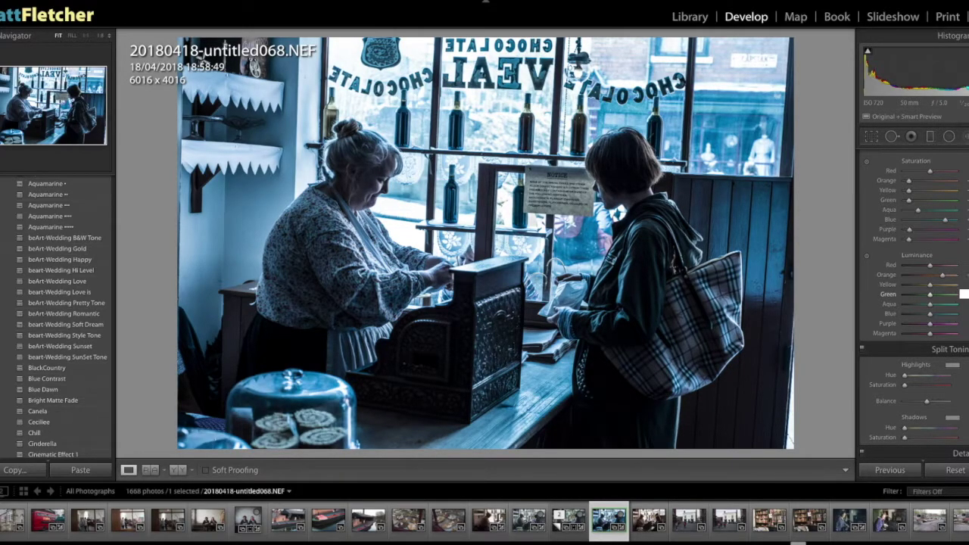
# - Brighten yellow luminance, darken aqua luminance, and expand the Detail panel
pyautogui.press('=')
pyautogui.press('.')
pyautogui.press('.')
pyautogui.press('-')
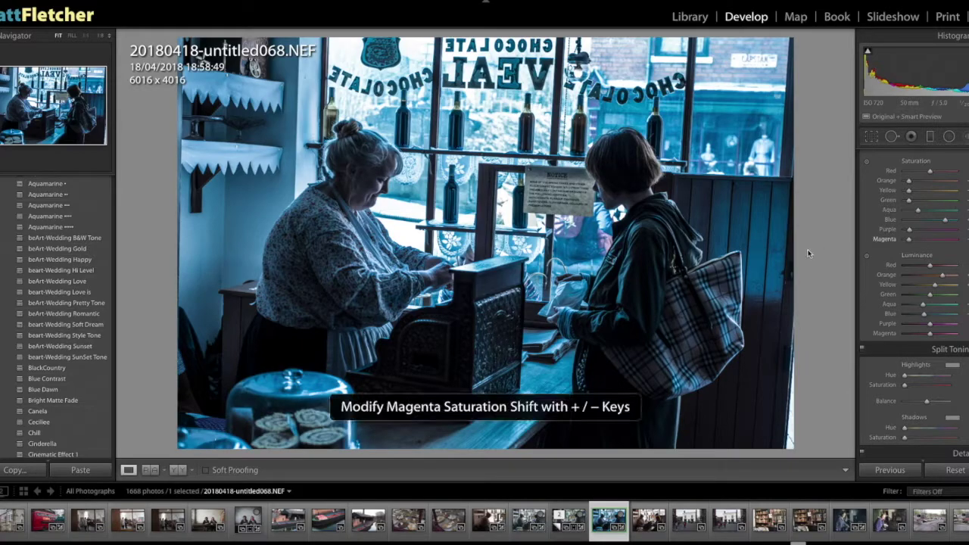
pyautogui.hotkey('ctrl', '5')
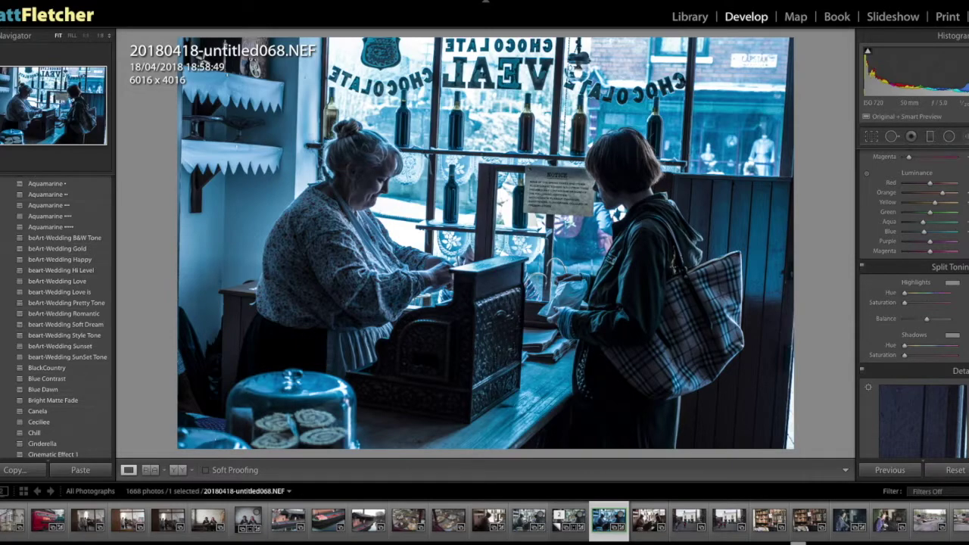
# - Shift the split-toning Balance slider right so the toned result reads bluer
pyautogui.scroll(-1, 936, 262)
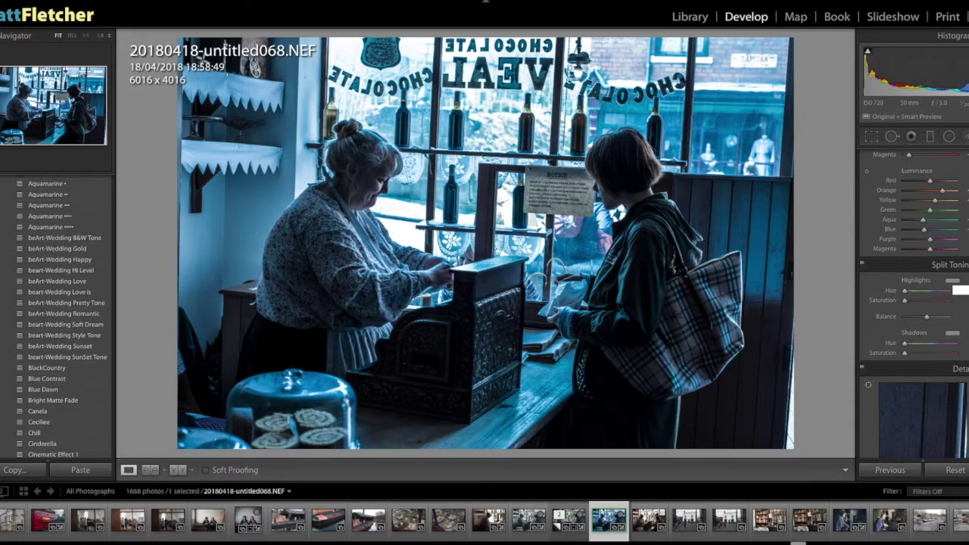
pyautogui.scroll(3, 960, 291)
pyautogui.scroll(3, 931, 300)
pyautogui.scroll(1, 931, 333)
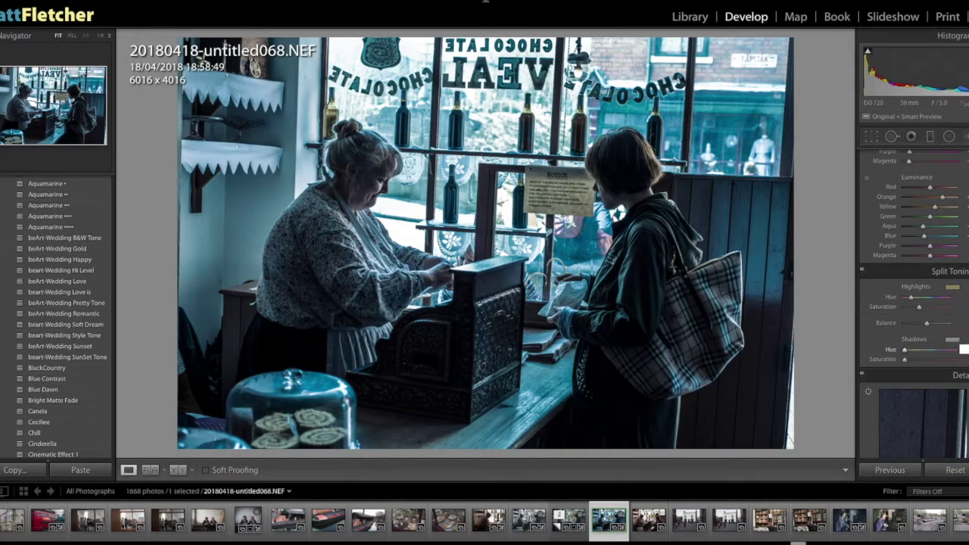
pyautogui.scroll(6, 963, 349)
pyautogui.scroll(6, 963, 359)
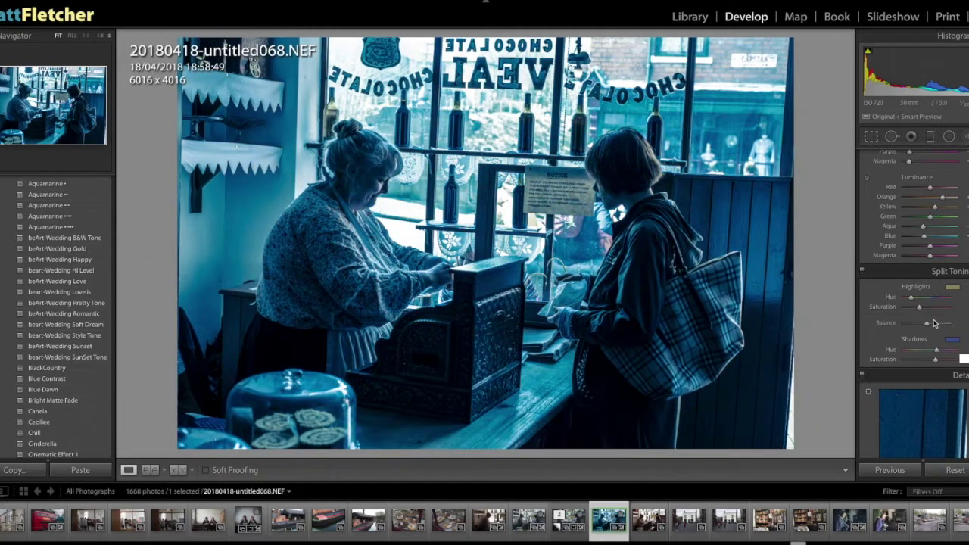
pyautogui.moveTo(930, 326); pyautogui.dragTo(949, 327)
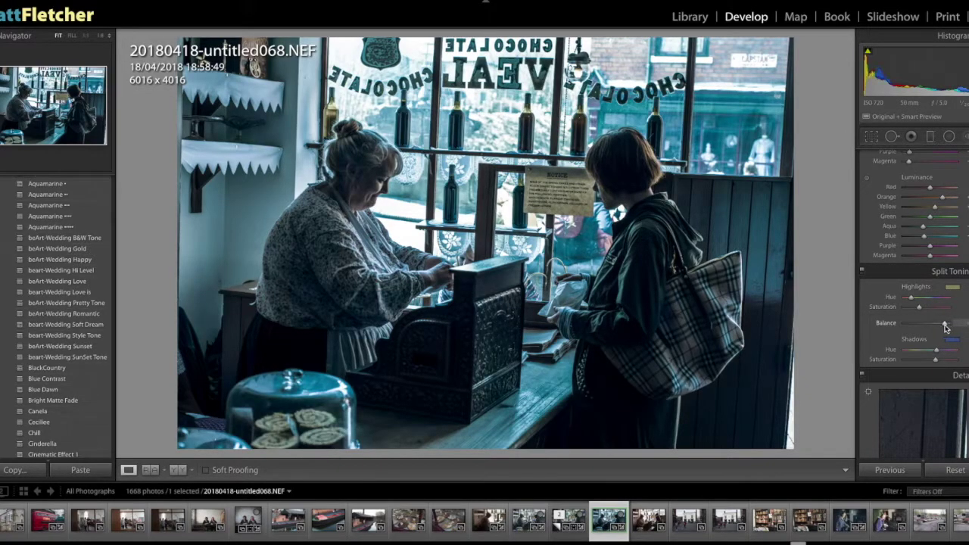
pyautogui.moveTo(944, 326); pyautogui.dragTo(966, 324)
# - Lower the Sharpening Amount in the Detail panel
pyautogui.scroll(-5, 948, 263)
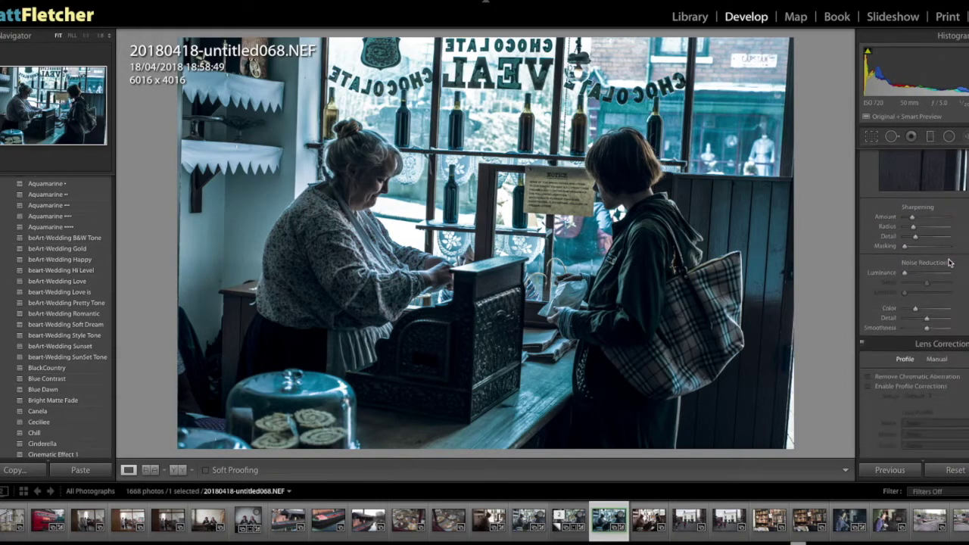
pyautogui.scroll(-1, 966, 215)
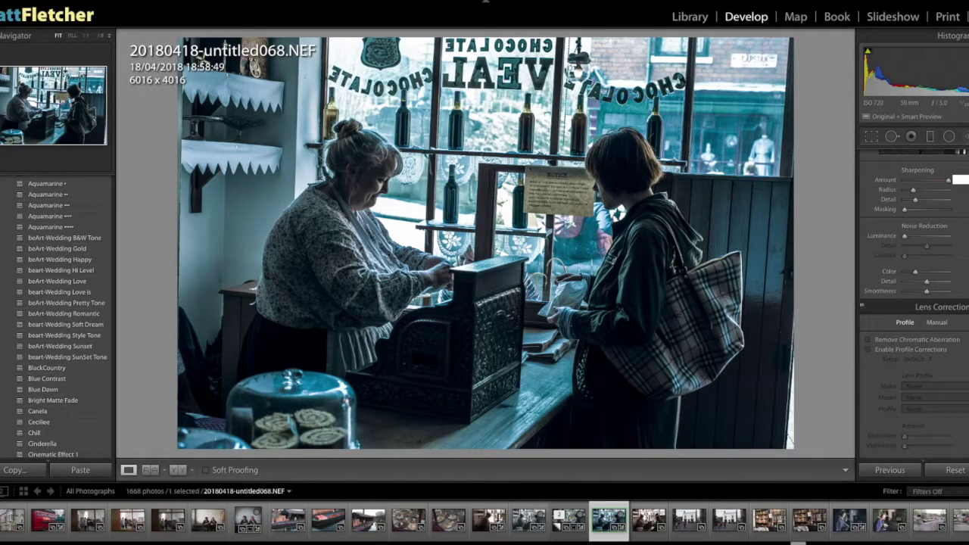
pyautogui.press('Return')
pyautogui.press('Tab')
# - Apply luminance noise reduction with lower Detail and higher Contrast
pyautogui.scroll(-1, 914, 299)
pyautogui.press('Tab')
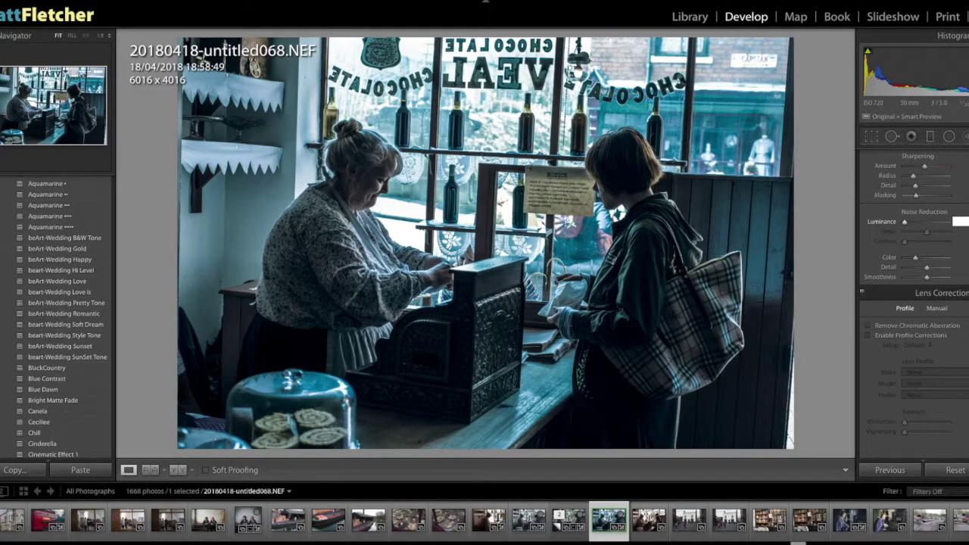
pyautogui.press('Tab')
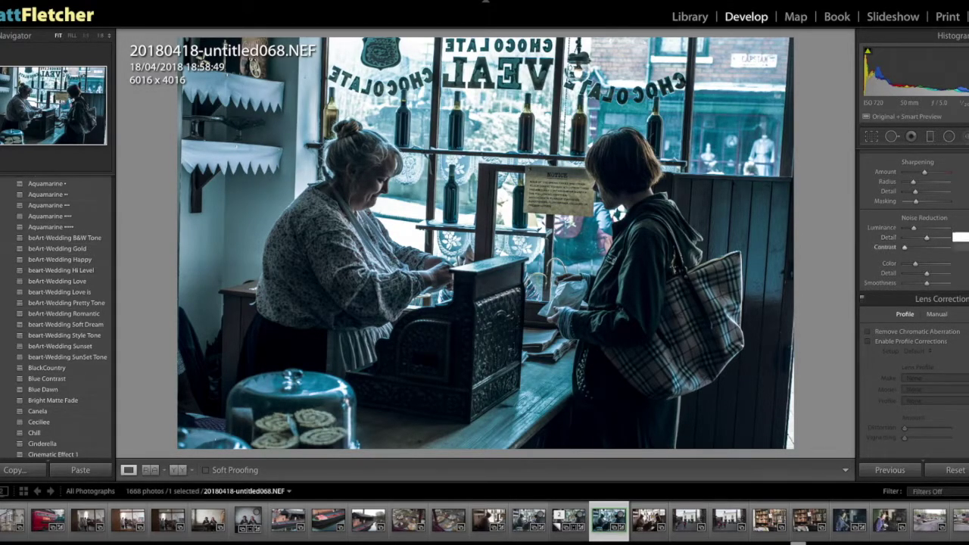
pyautogui.hotkey('shift', 'Down')
pyautogui.press('Tab')
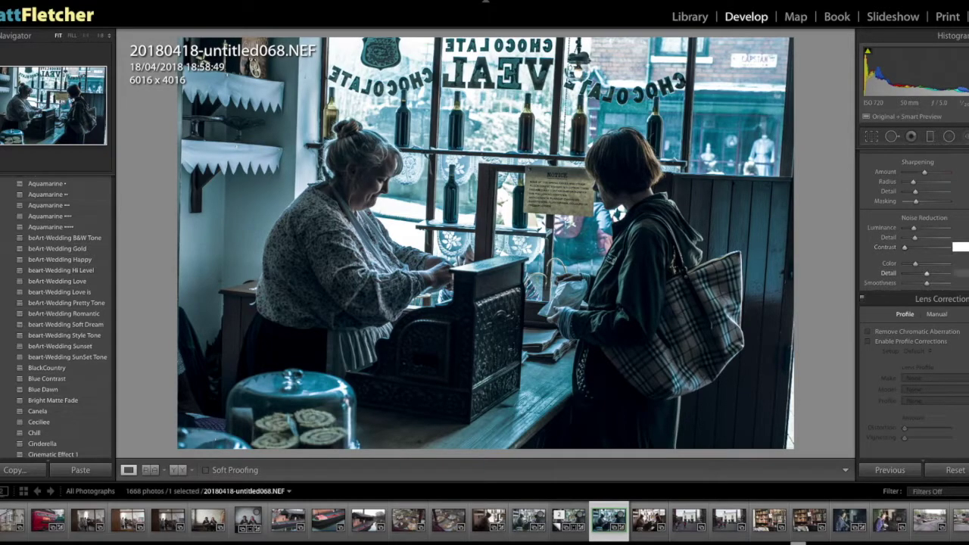
pyautogui.press('Tab')
pyautogui.press('Tab')
pyautogui.press('Tab')
pyautogui.scroll(-3, 914, 304)
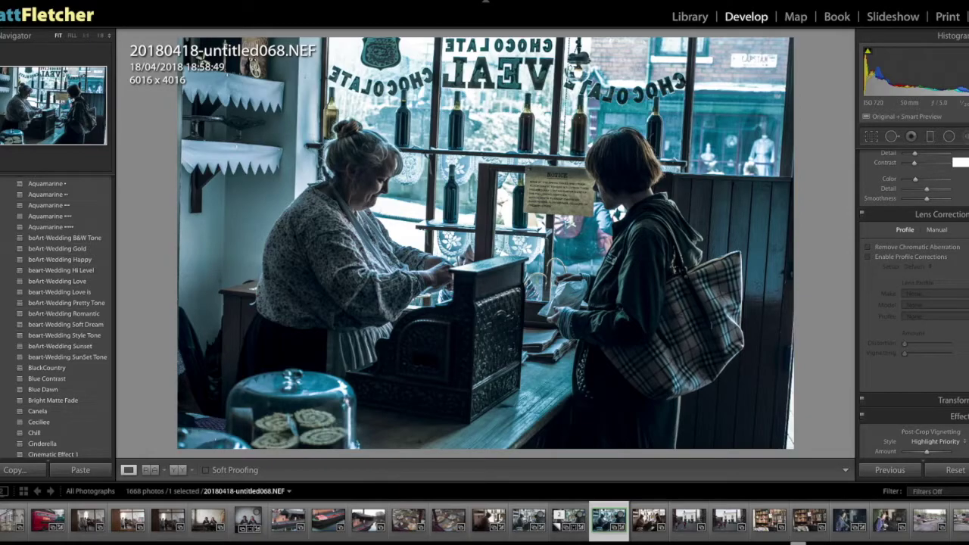
# - Toggle Enable Profile Corrections to compare, leaving the Nikon lens profile enabled
pyautogui.click(903, 260)
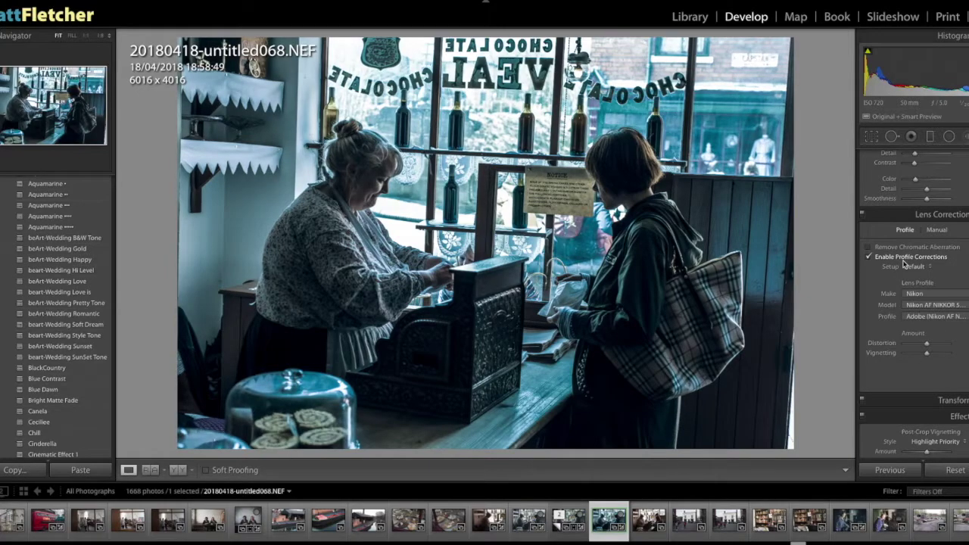
pyautogui.click(903, 260)
pyautogui.click(903, 261)
pyautogui.click(903, 261)
pyautogui.click(904, 261)
# - Add a post-crop vignette: lower Amount, raise Midpoint slightly, reduce Roundness, increase Feather
pyautogui.scroll(-5, 908, 350)
pyautogui.scroll(-1, 908, 351)
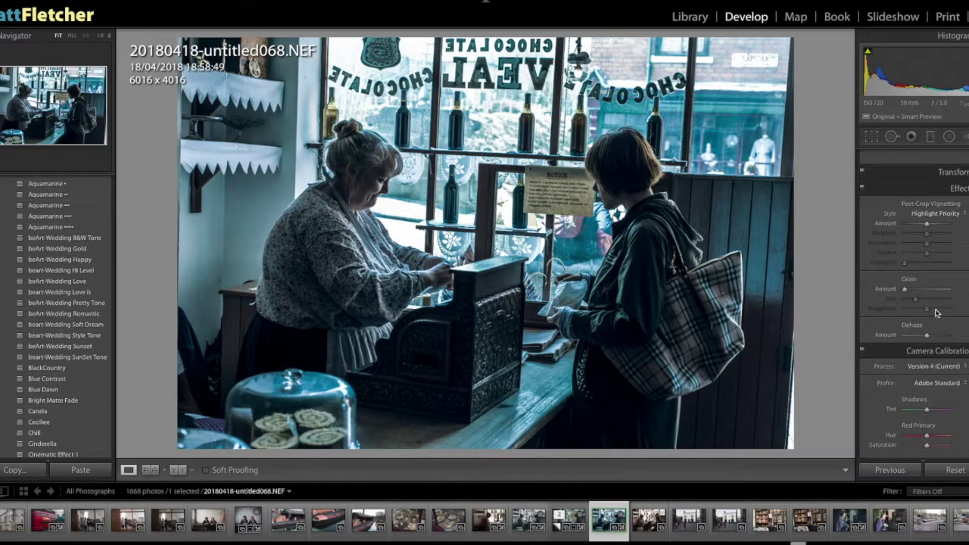
pyautogui.moveTo(927, 224); pyautogui.dragTo(919, 225)
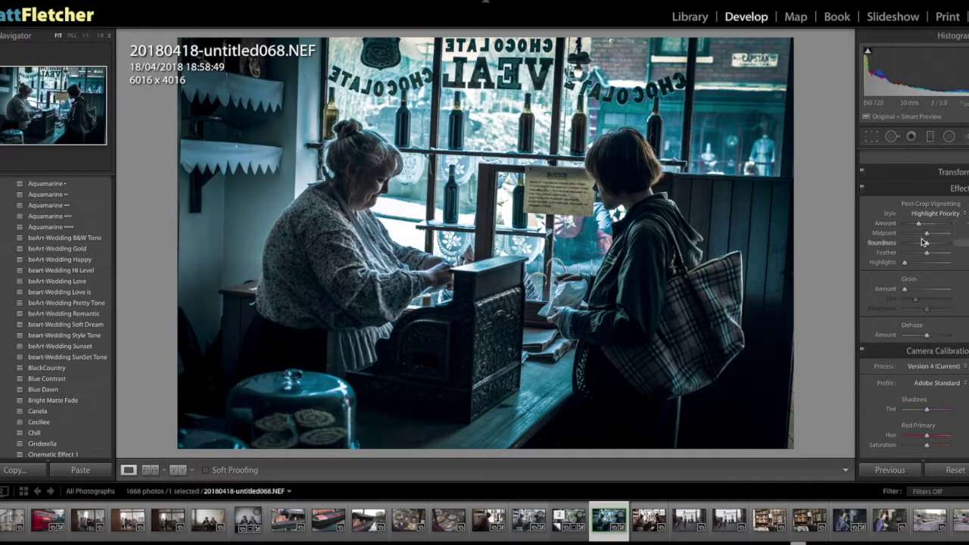
pyautogui.moveTo(926, 233); pyautogui.dragTo(935, 237)
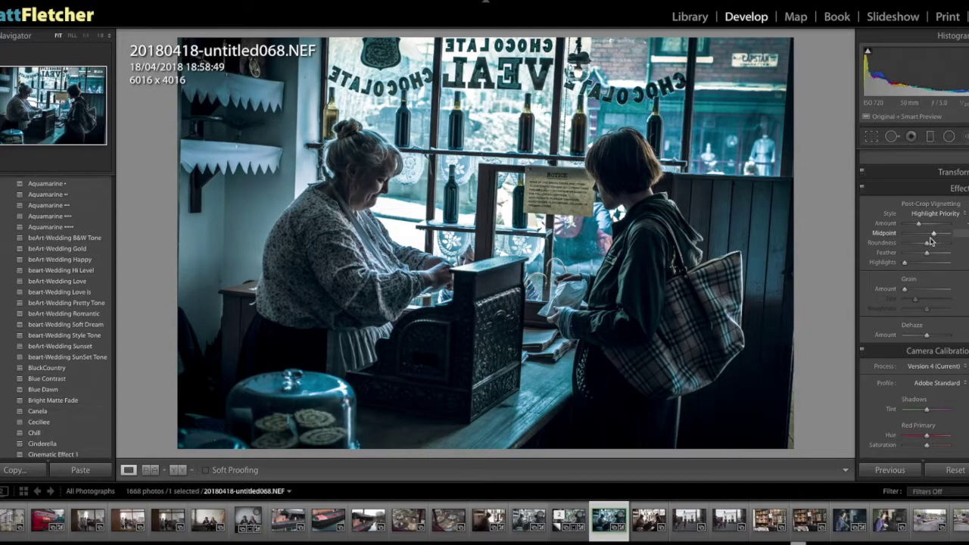
pyautogui.moveTo(927, 243); pyautogui.dragTo(916, 246)
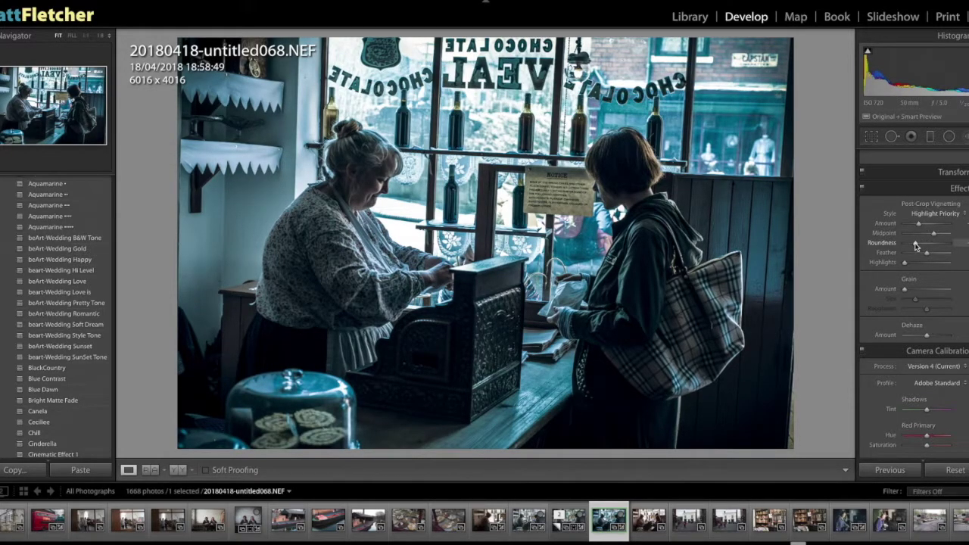
pyautogui.moveTo(927, 253); pyautogui.dragTo(943, 256)
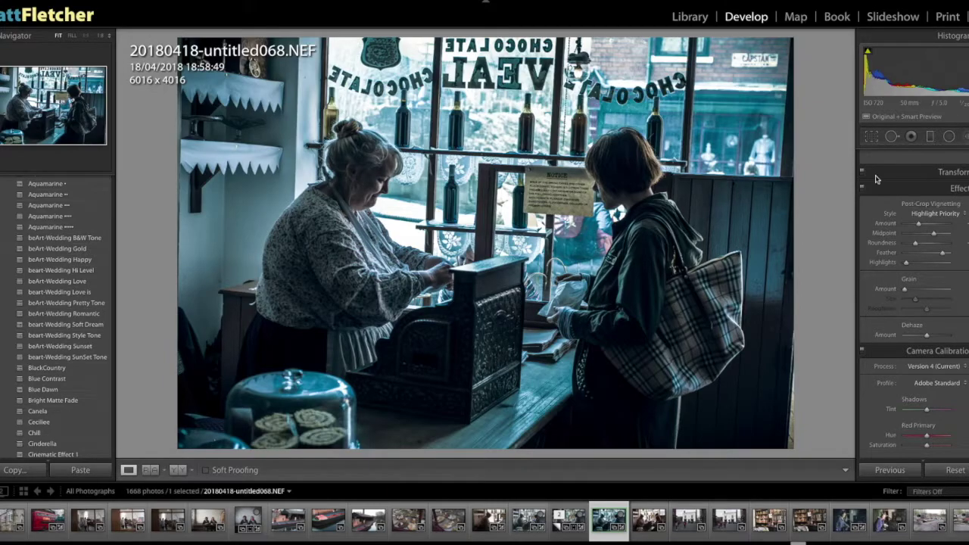
pyautogui.scroll(-2, 858, 224)
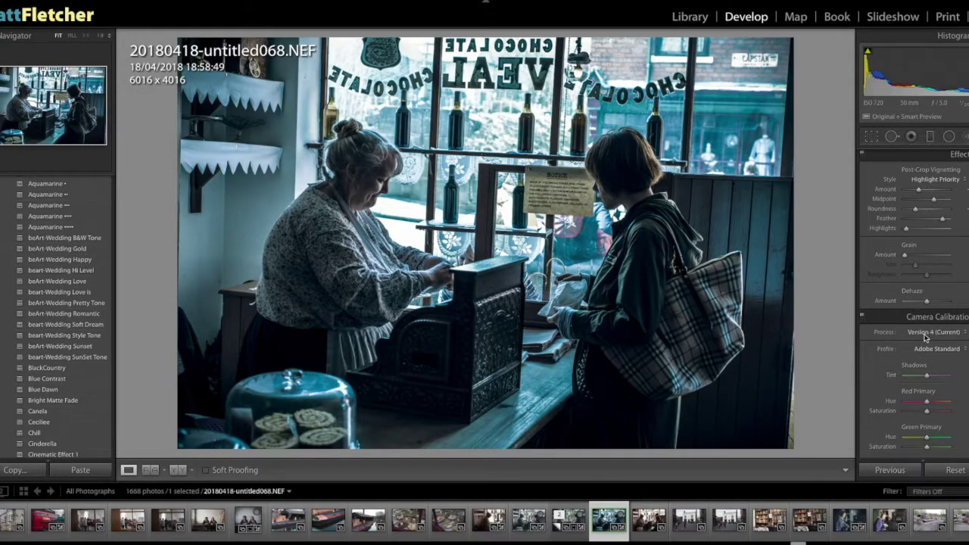
# - Set the calibration profile to Camera Standard, shift red primary hue, and drop red saturation to minimum
pyautogui.click(942, 350)
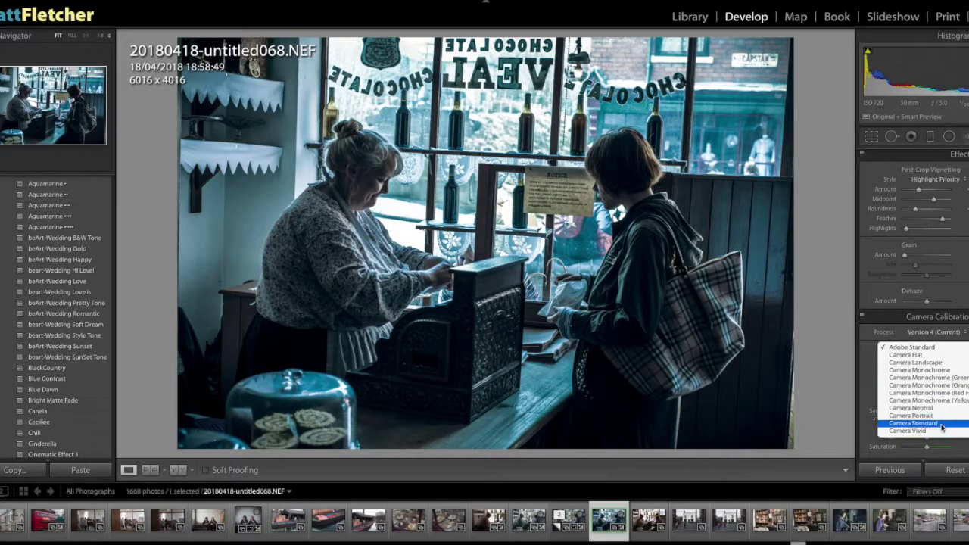
pyautogui.click(937, 423)
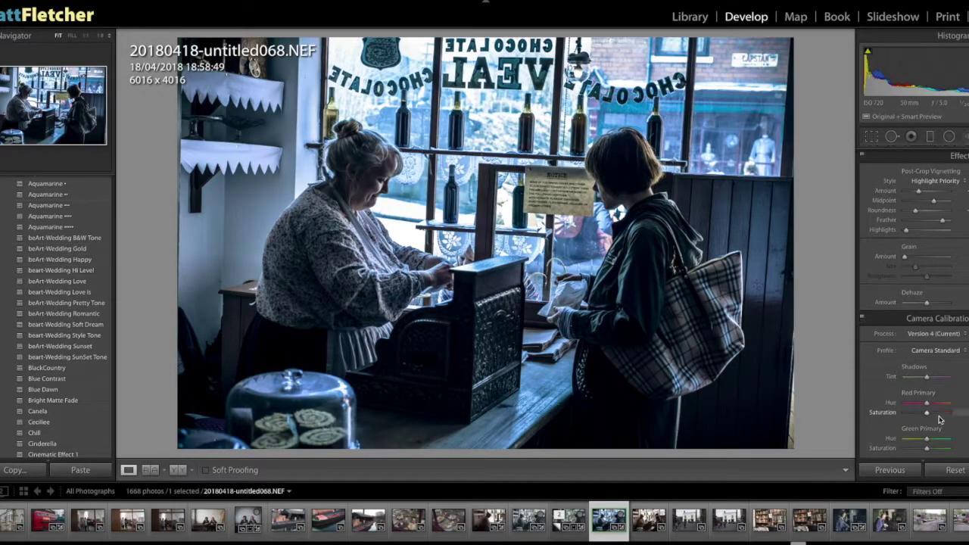
pyautogui.scroll(-2, 937, 416)
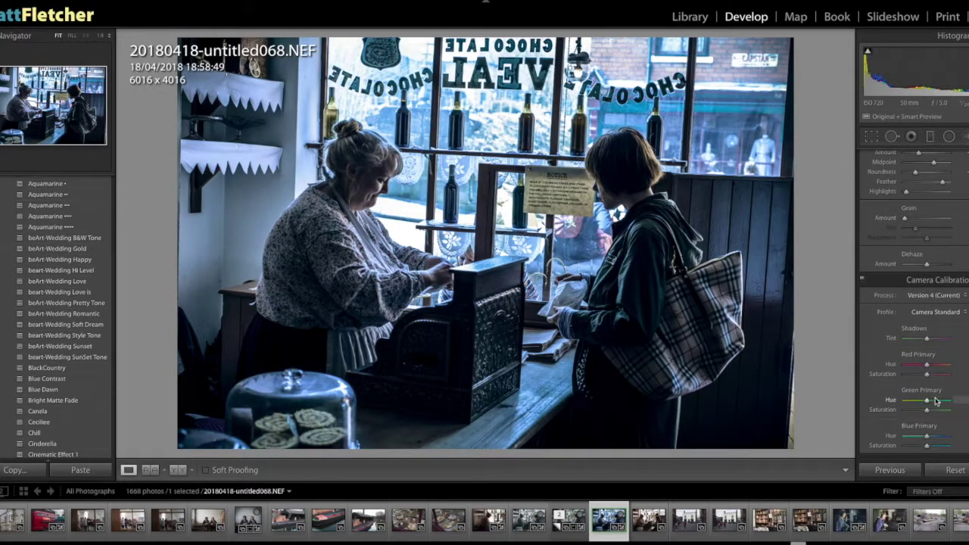
pyautogui.moveTo(928, 364); pyautogui.dragTo(943, 370)
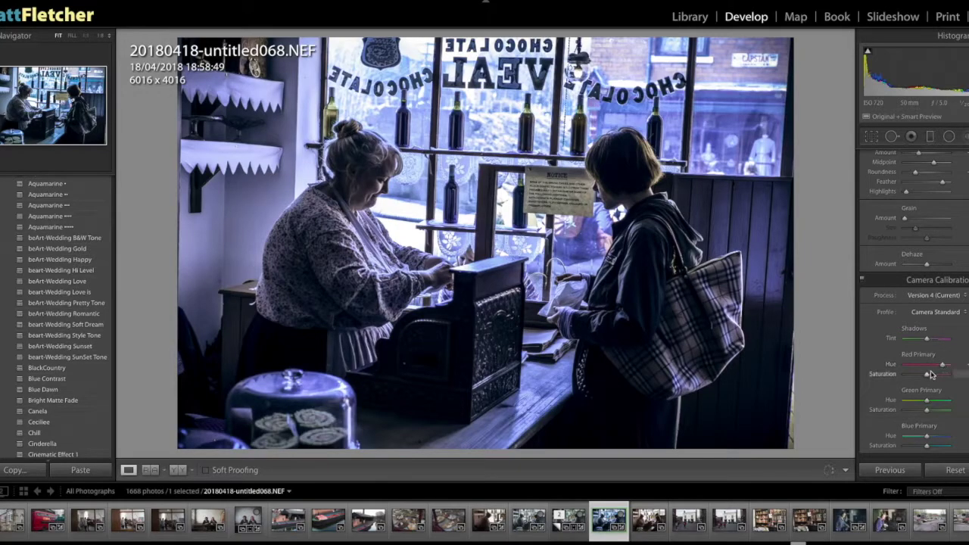
pyautogui.moveTo(927, 378); pyautogui.dragTo(957, 410)
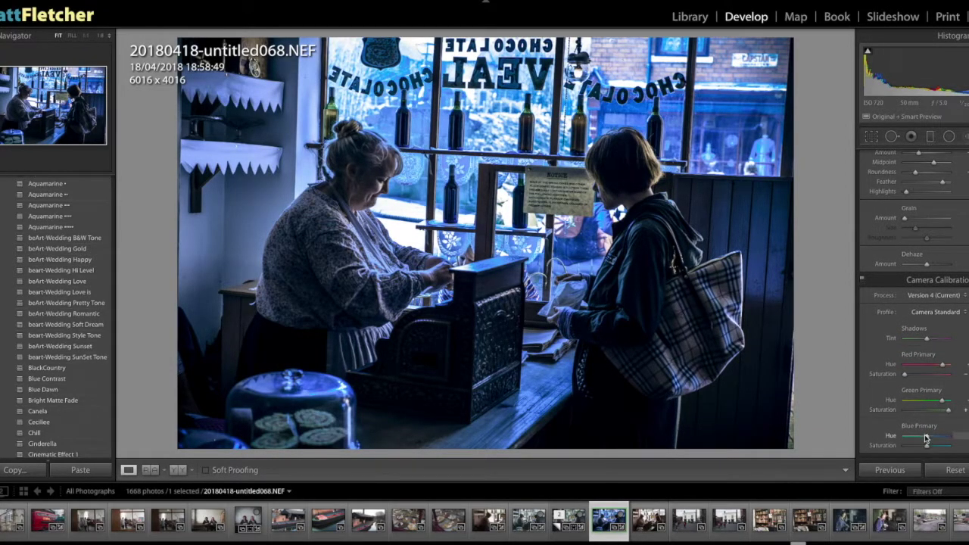
# - Shift the blue primary hue toward teal and lower the blue primary saturation
pyautogui.moveTo(925, 437); pyautogui.dragTo(919, 438)
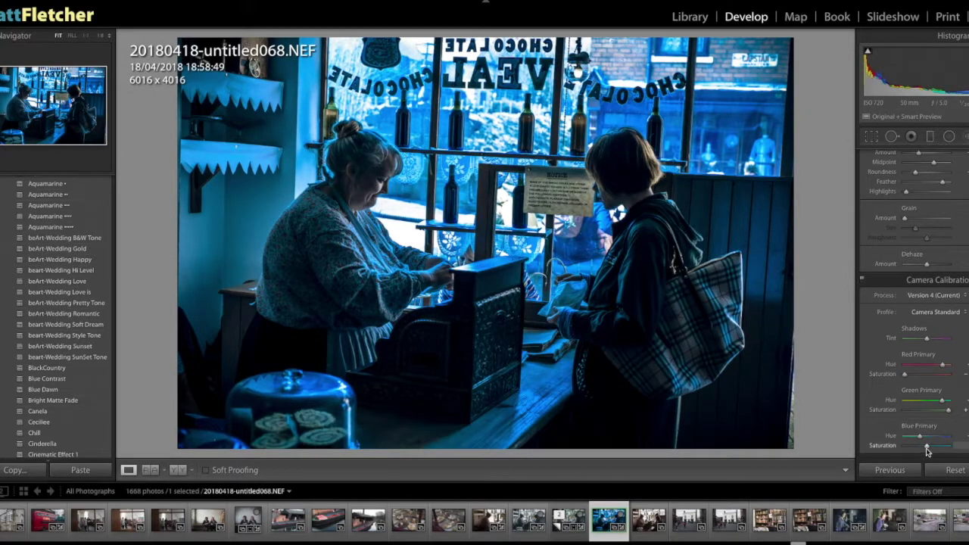
pyautogui.moveTo(927, 450); pyautogui.dragTo(907, 449)
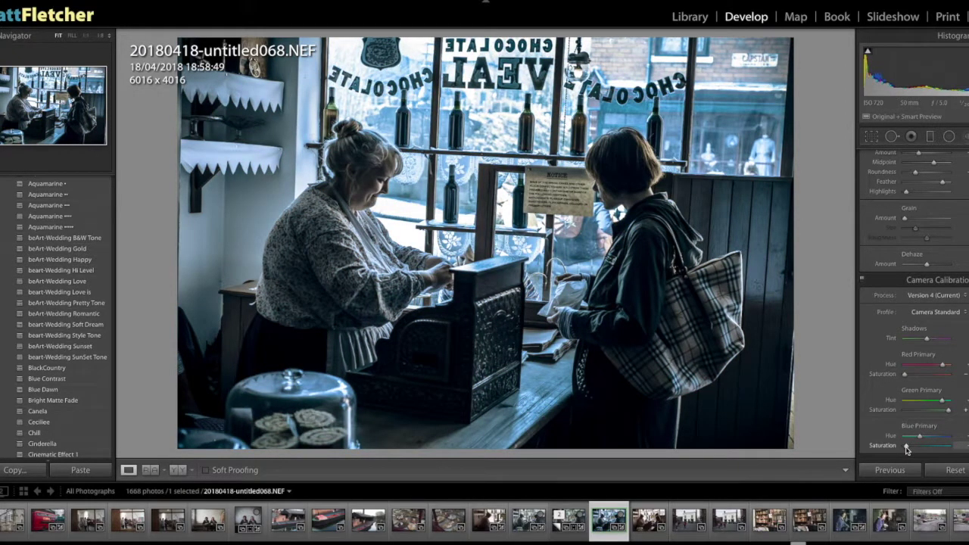
pyautogui.moveTo(907, 449); pyautogui.dragTo(907, 449)
# - Nudge the Basic panel's Temp slider slightly right to warm the photo
pyautogui.scroll(10, 909, 326)
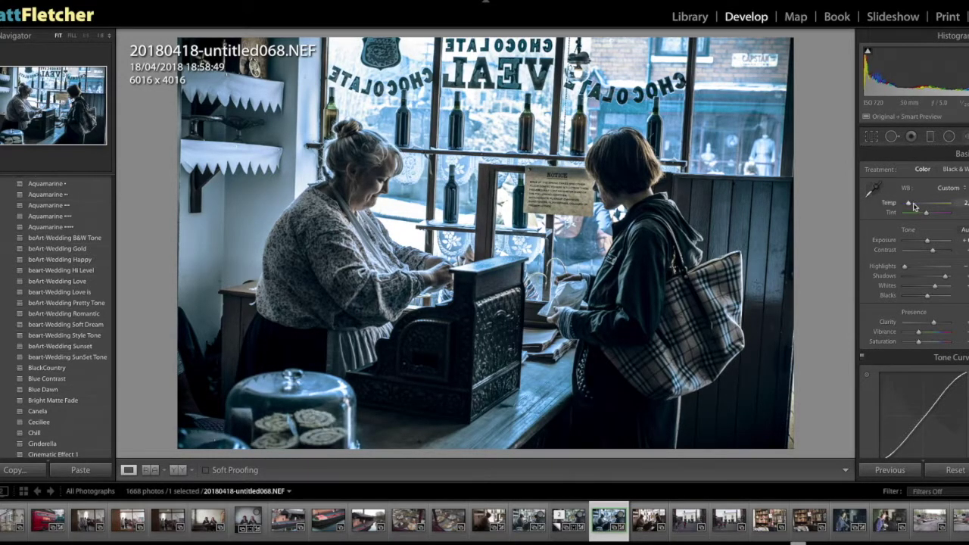
pyautogui.moveTo(909, 205); pyautogui.dragTo(911, 207)
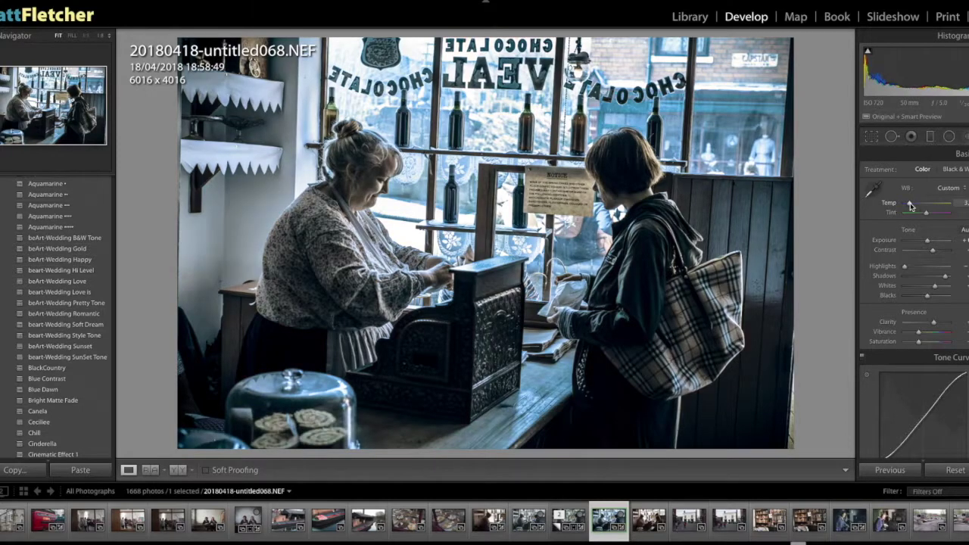